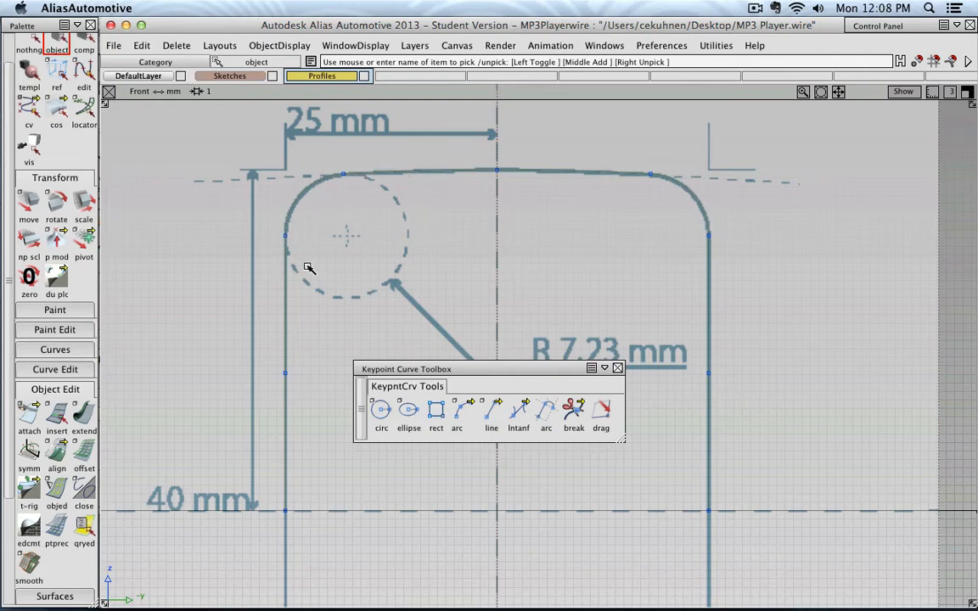
Try to move the profile's top curve in the Front view after selecting it with the two side lines.
{"action": "left_click", "coordinate": [286, 270]}
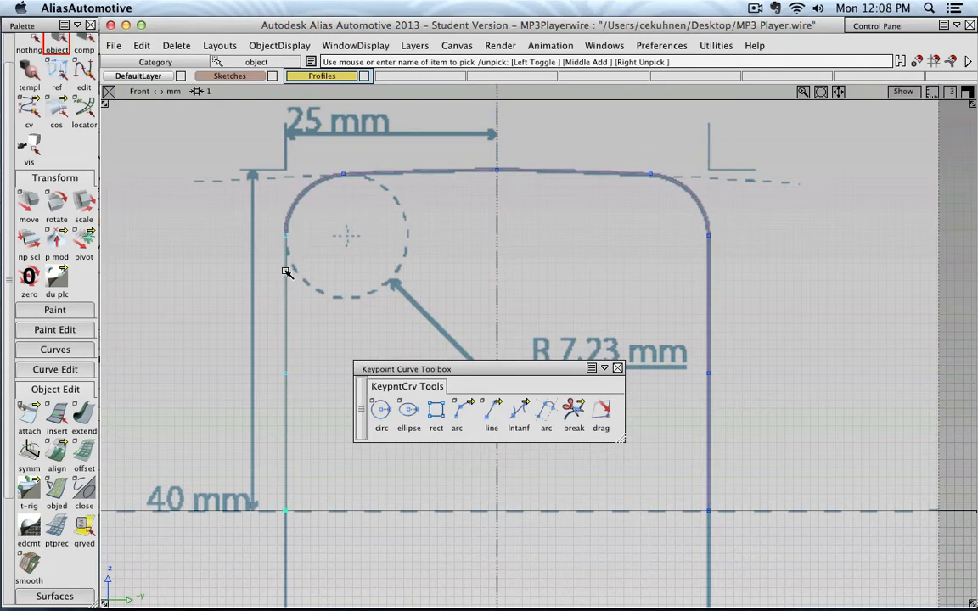
{"action": "left_click", "coordinate": [428, 170]}
{"action": "left_click", "coordinate": [709, 275]}
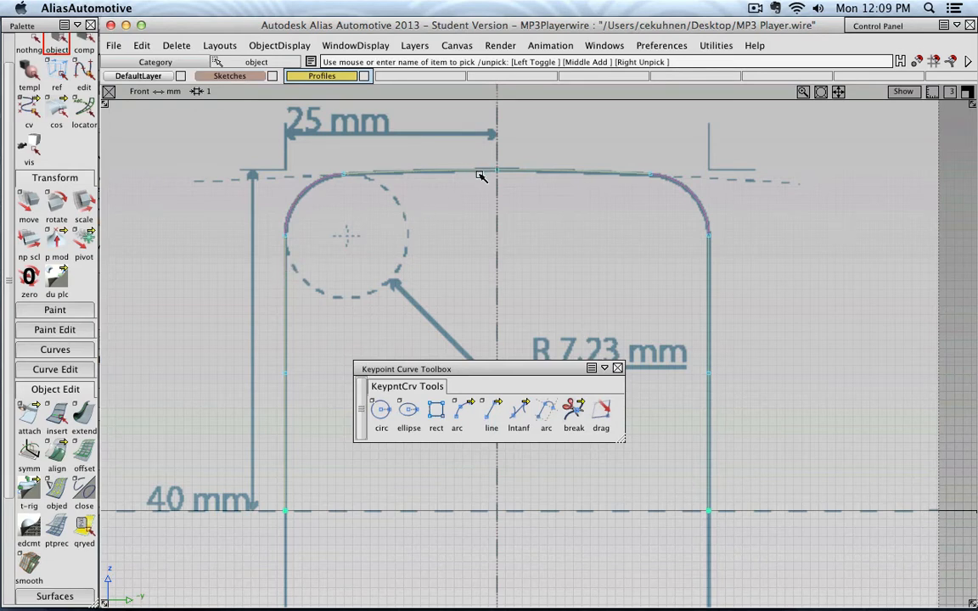
{"action": "left_click", "coordinate": [28, 197]}
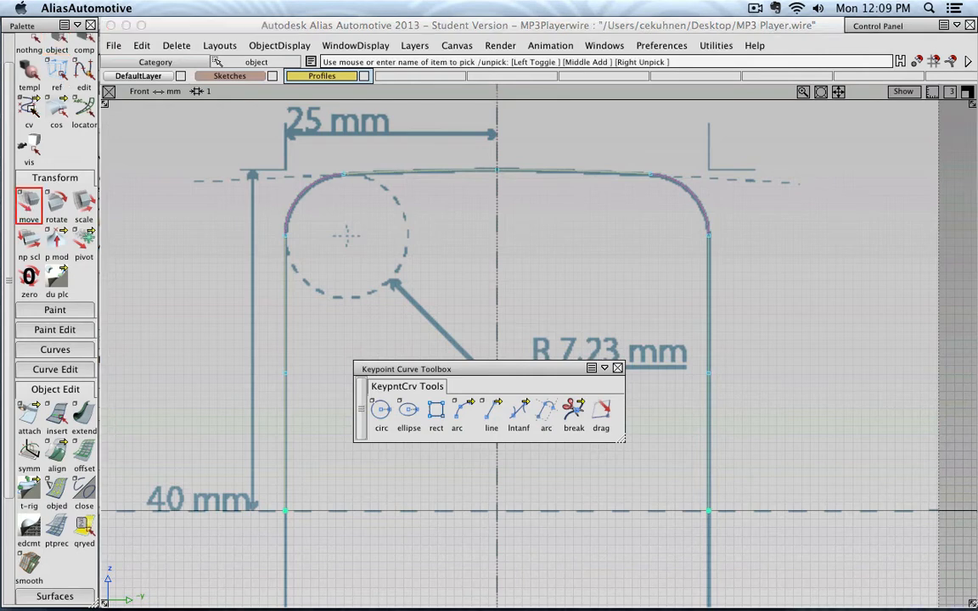
{"action": "left_click", "coordinate": [518, 175]}
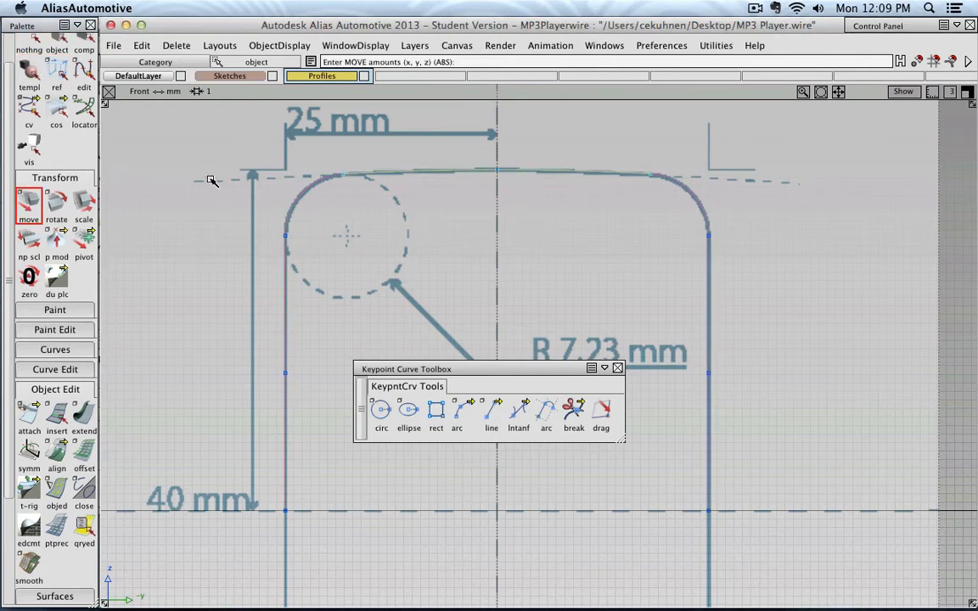
{"action": "left_click", "coordinate": [34, 210]}
{"action": "left_click_drag", "start_coordinate": [516, 196], "coordinate": [517, 229]}
{"action": "left_click", "coordinate": [32, 47]}
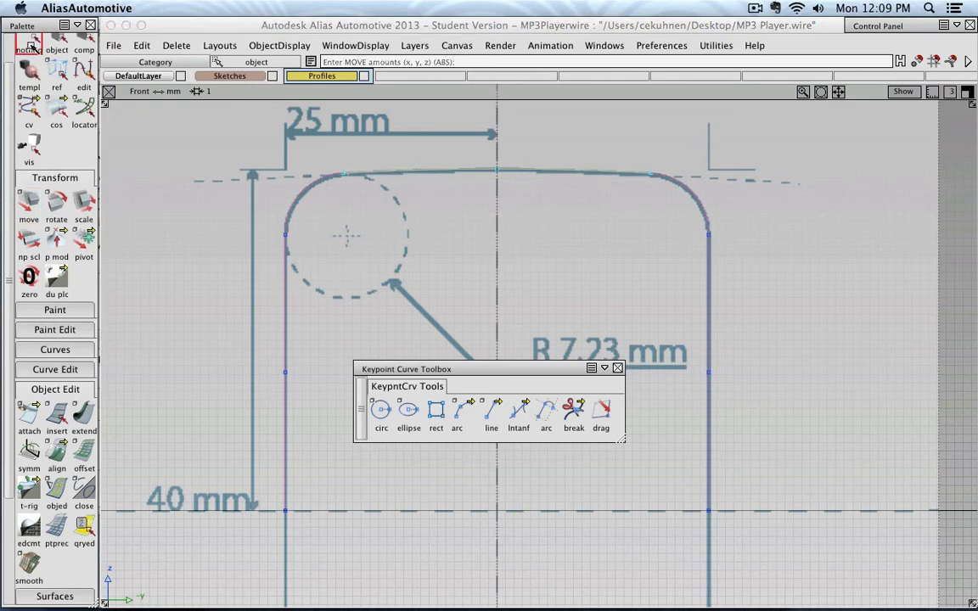
Try to move the upper-left corner fillet without removing its construction history, and undo the earlier curve move.
{"action": "left_click", "coordinate": [57, 47]}
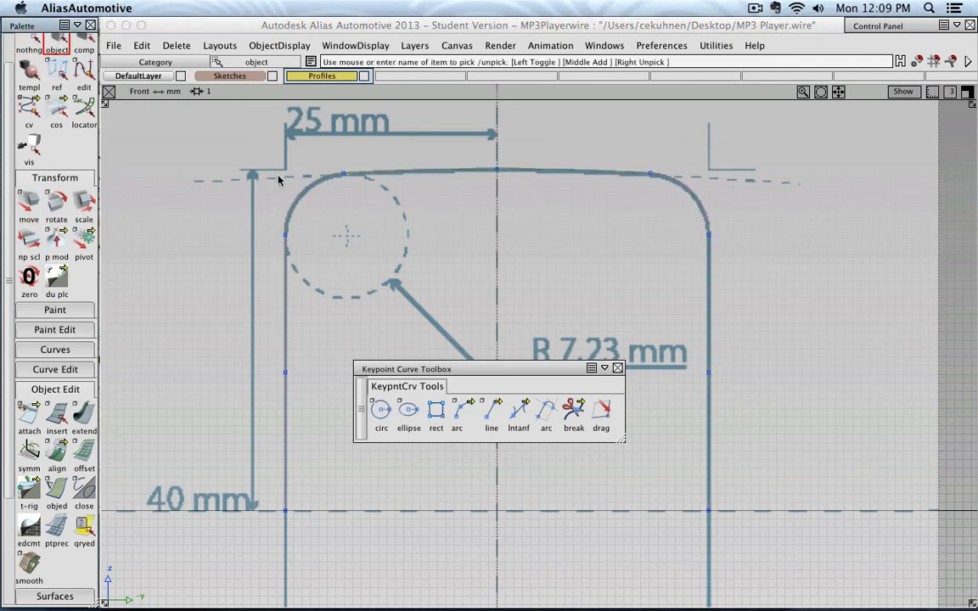
{"action": "left_click", "coordinate": [304, 195]}
{"action": "left_click", "coordinate": [29, 202]}
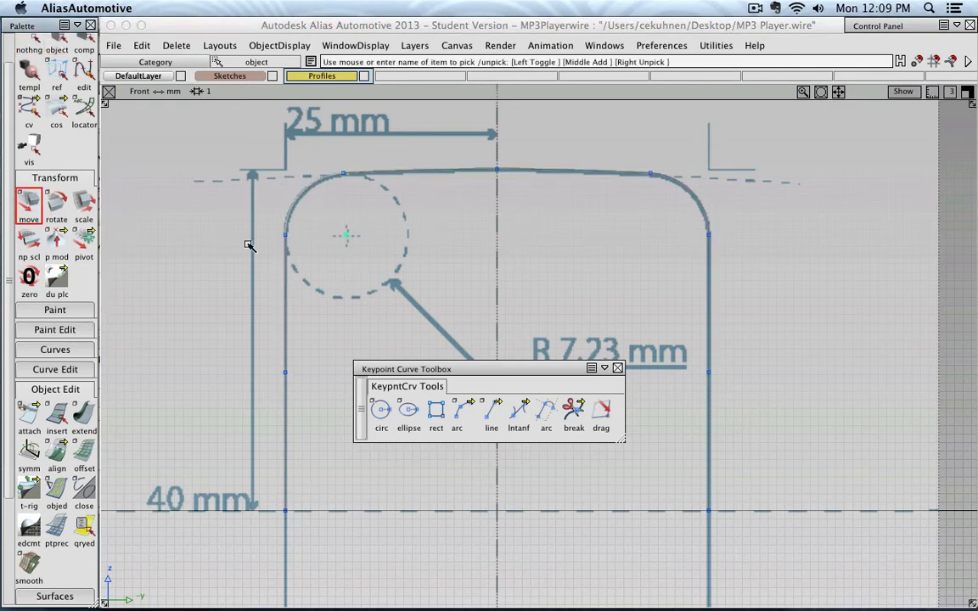
{"action": "left_click", "coordinate": [464, 247]}
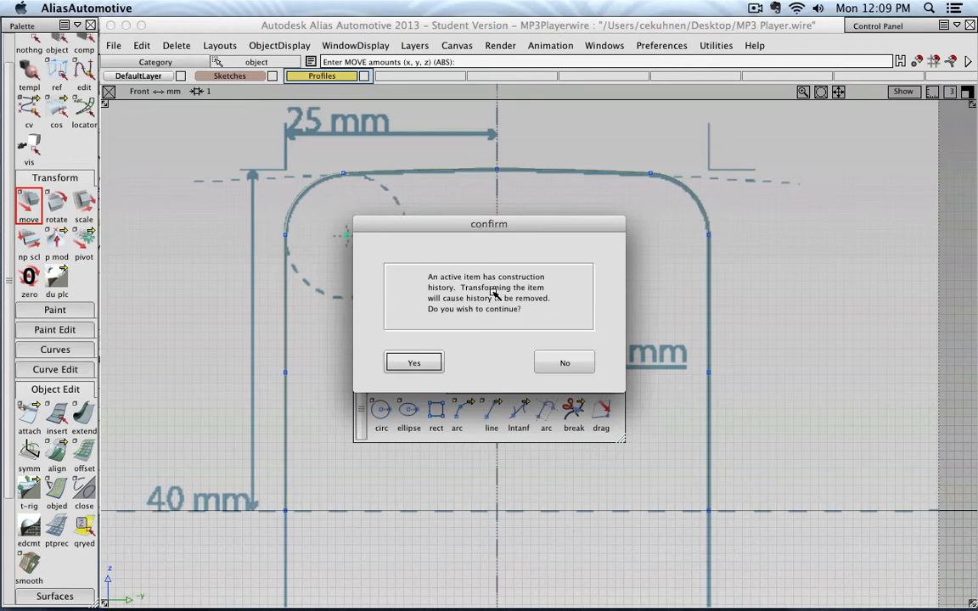
{"action": "left_click", "coordinate": [562, 363]}
{"action": "left_click", "coordinate": [29, 42]}
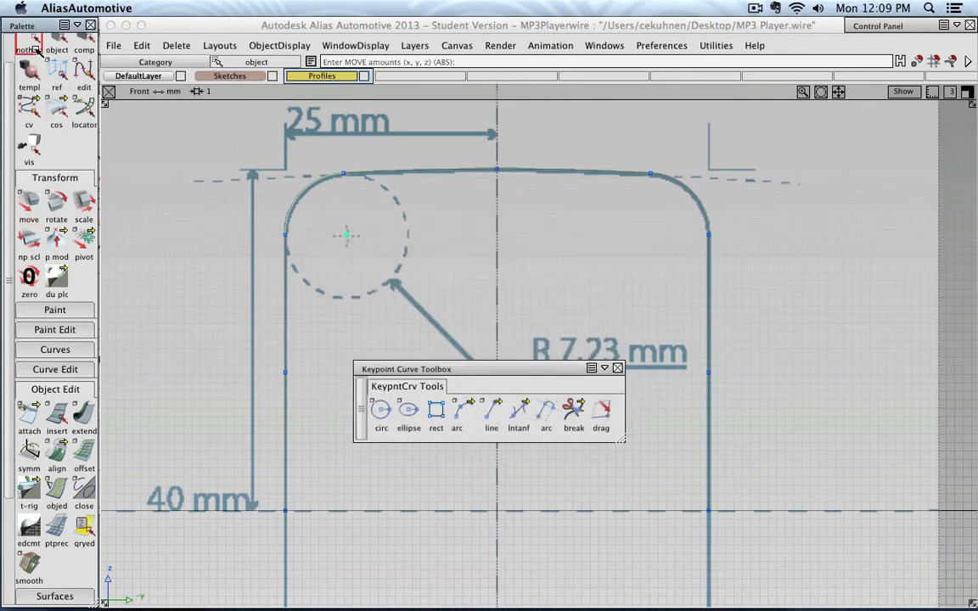
{"action": "key", "text": "super+z"}
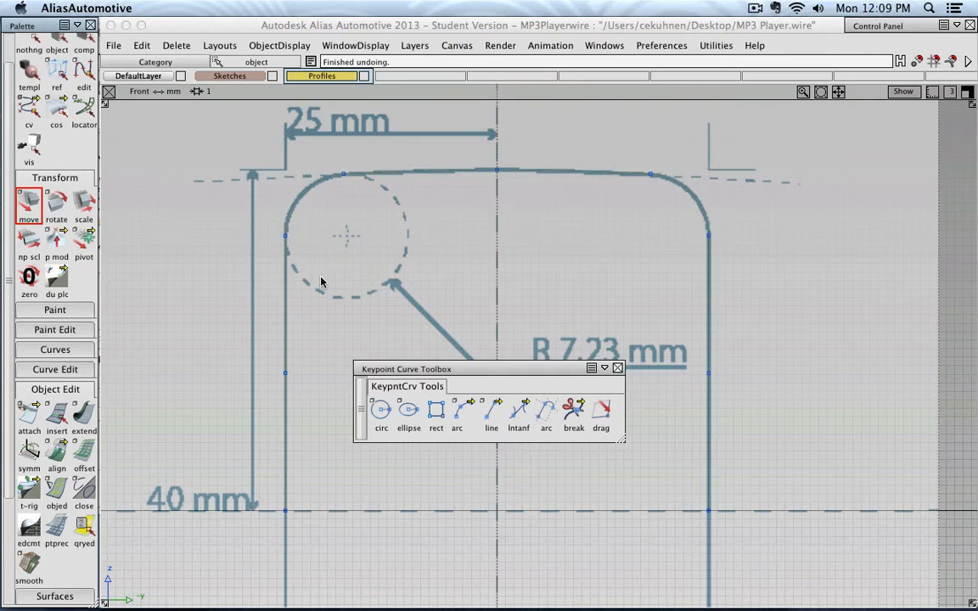
Select the two vertical side lines and the top curve of the profile, leaving out the corner fillets.
{"action": "left_click", "coordinate": [30, 42]}
{"action": "left_click", "coordinate": [283, 262]}
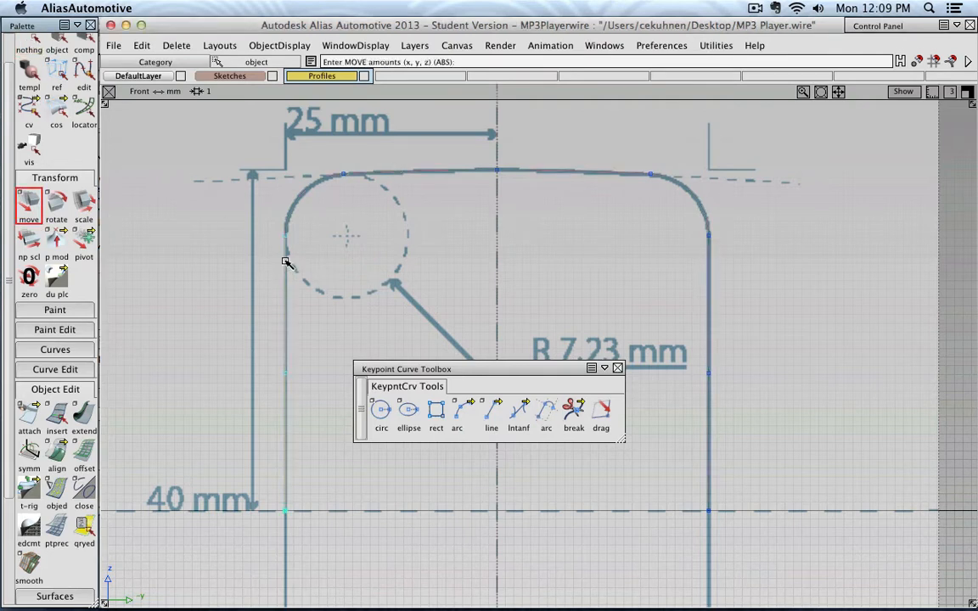
{"action": "left_click", "coordinate": [458, 168]}
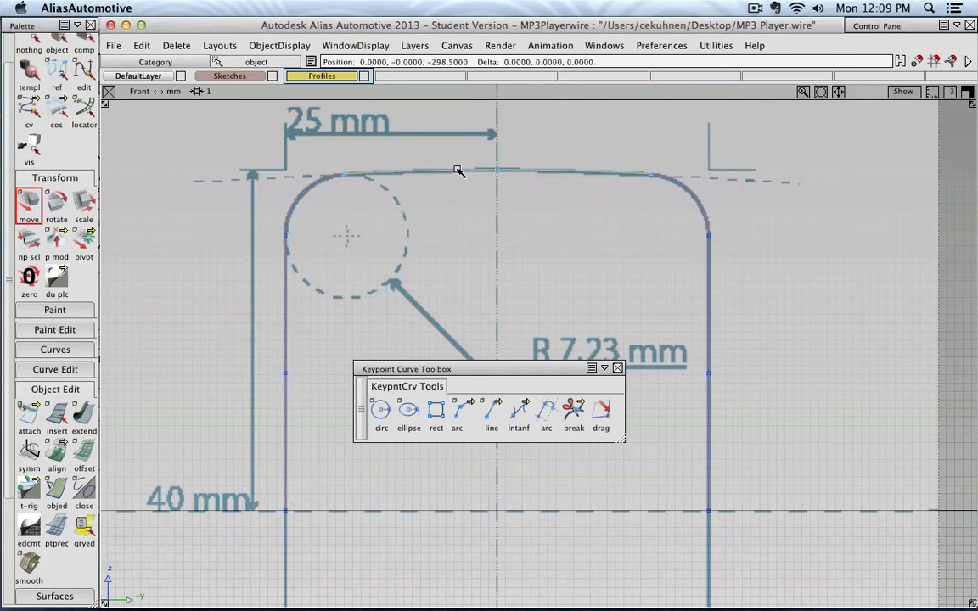
{"action": "left_click", "coordinate": [707, 266]}
{"action": "left_click", "coordinate": [285, 274]}
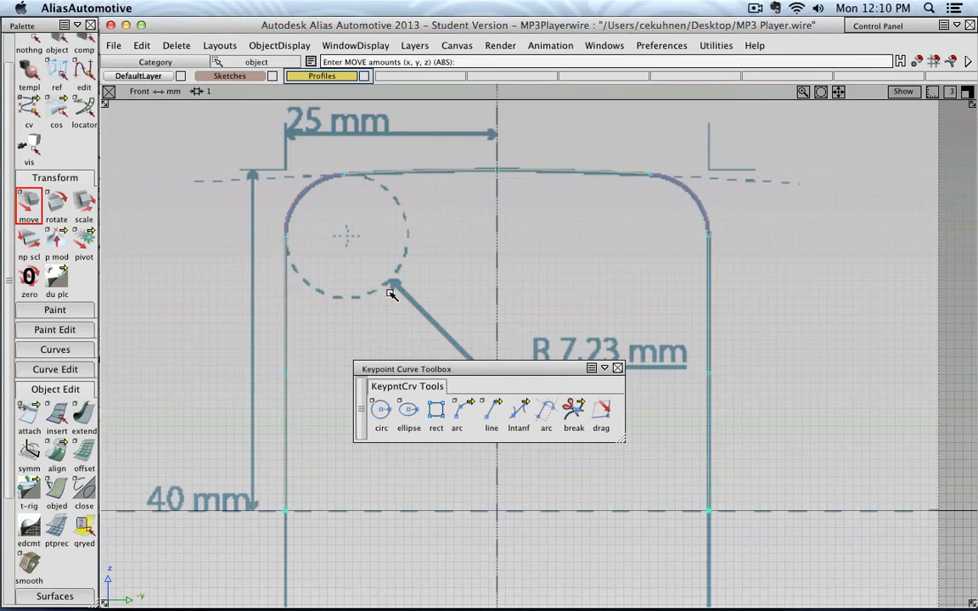
Switch to the Left view and examine the side sketch's thickness, chamfer and 0.25 mm offset dimensions.
{"action": "left_click", "coordinate": [219, 45]}
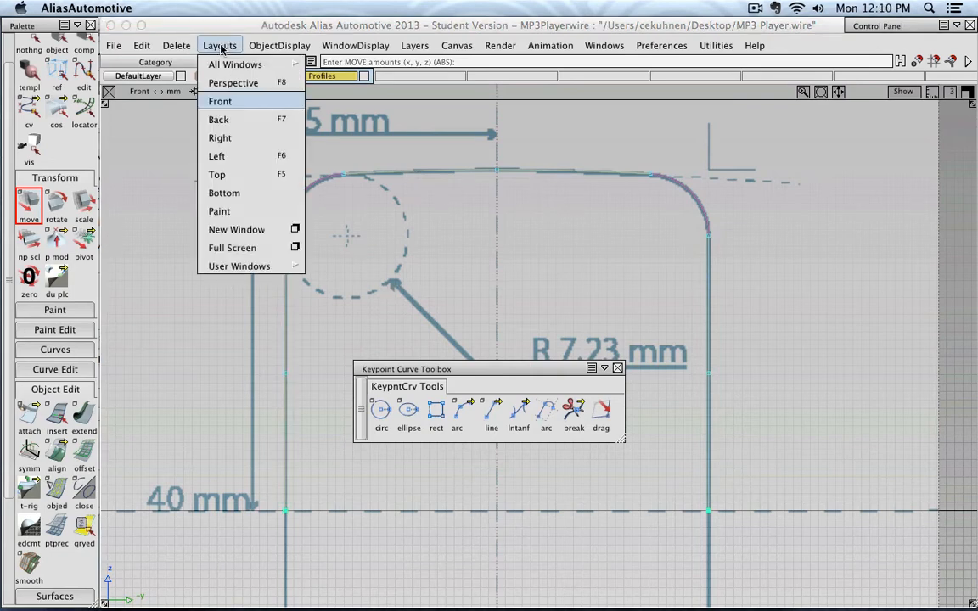
{"action": "left_click", "coordinate": [253, 158]}
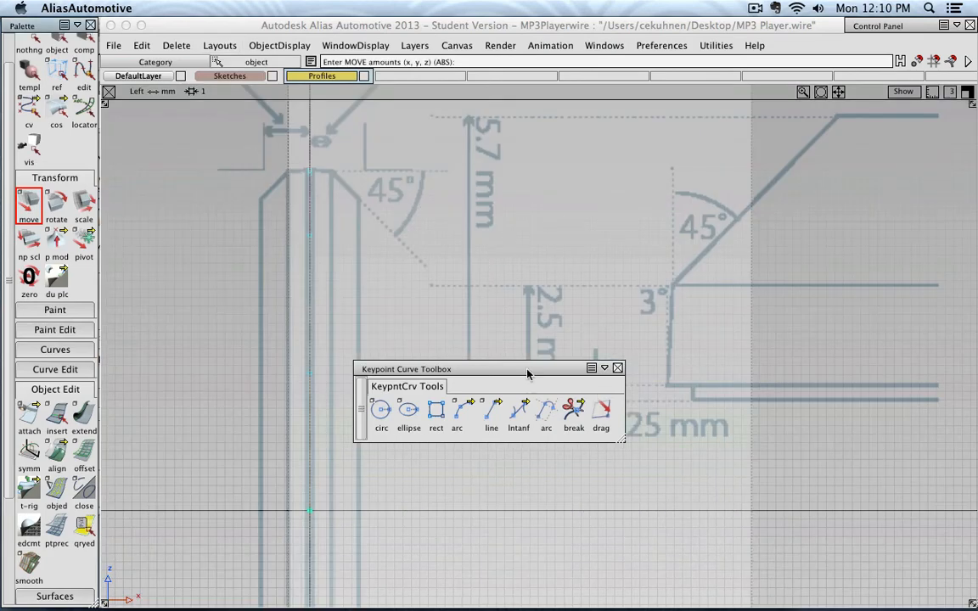
{"action": "left_click_drag", "start_coordinate": [527, 371], "coordinate": [567, 496]}
{"action": "scroll", "coordinate": [692, 420], "scroll_direction": "up", "scroll_amount": 1}
{"action": "middle_click_drag", "start_coordinate": [694, 409], "coordinate": [378, 425], "text": "alt+shift"}
{"action": "right_click_drag", "start_coordinate": [411, 388], "coordinate": [447, 384], "text": "alt+shift"}
{"action": "middle_click_drag", "start_coordinate": [446, 383], "coordinate": [436, 320], "text": "alt+shift"}
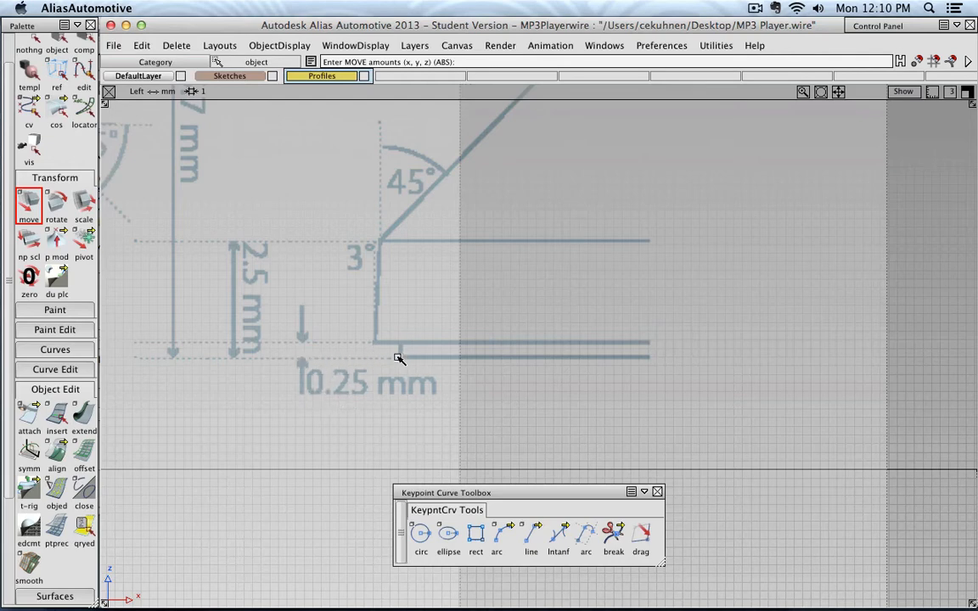
{"action": "scroll", "coordinate": [257, 230], "scroll_direction": "down", "scroll_amount": 2}
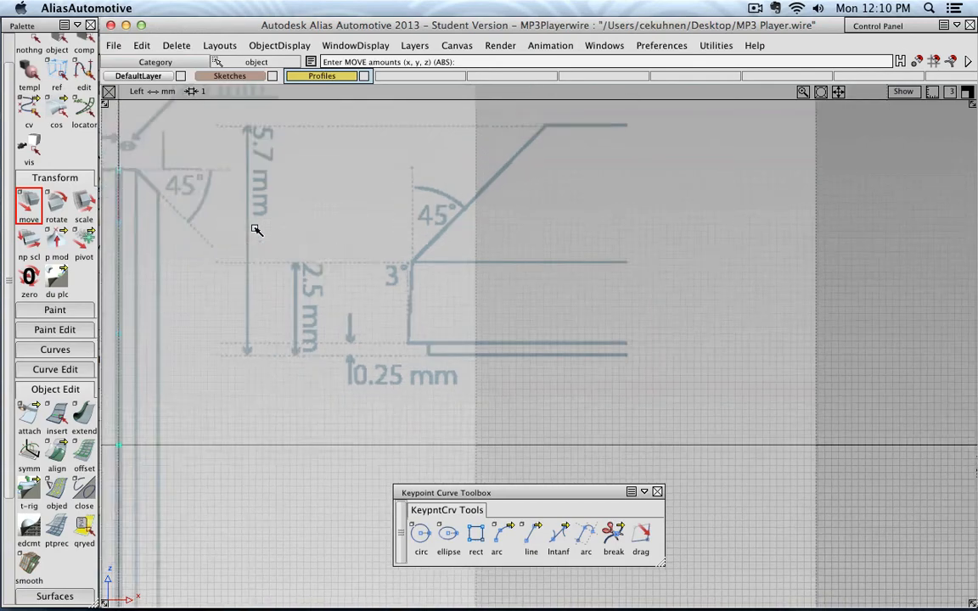
{"action": "scroll", "coordinate": [256, 230], "scroll_direction": "down", "scroll_amount": 1}
{"action": "middle_click_drag", "start_coordinate": [206, 182], "coordinate": [409, 299], "text": "alt+shift"}
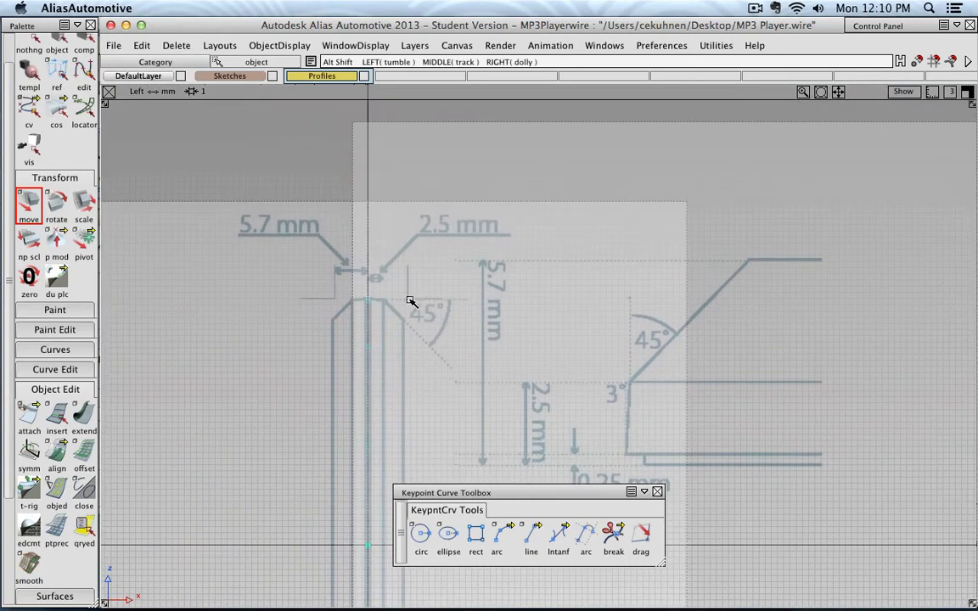
{"action": "right_click_drag", "start_coordinate": [366, 274], "coordinate": [493, 281], "text": "alt+shift"}
{"action": "middle_click_drag", "start_coordinate": [343, 274], "coordinate": [496, 207], "text": "alt+shift"}
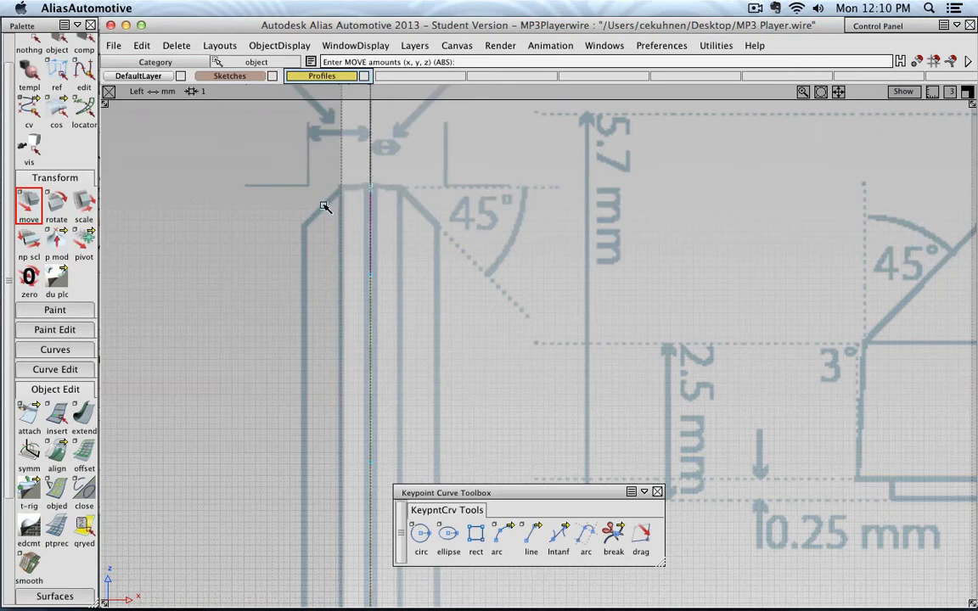
Set the preset grid to 4 subdivisions for all windows, with a grid spacing of 1 mm.
{"action": "left_click", "coordinate": [56, 390]}
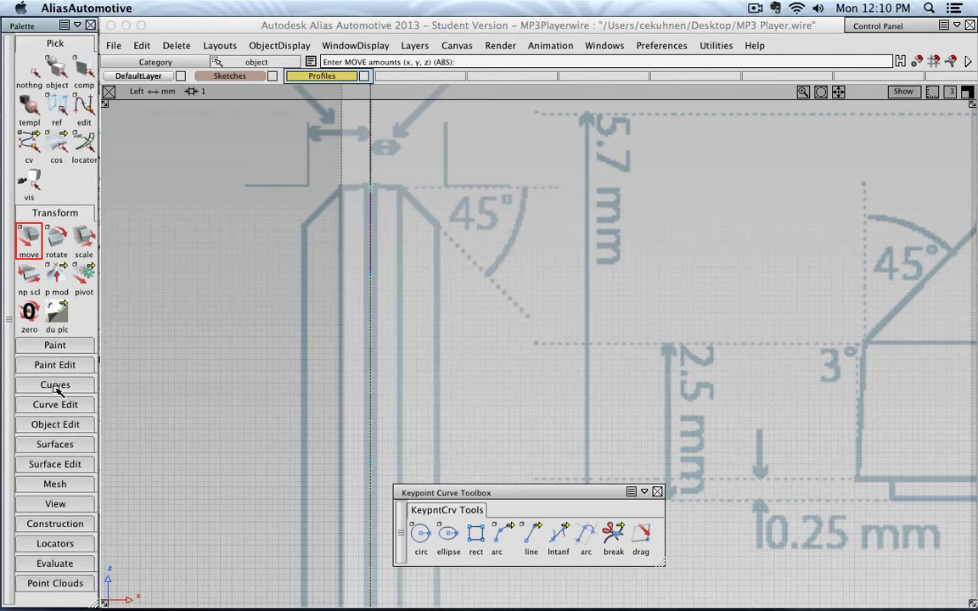
{"action": "left_click", "coordinate": [59, 211]}
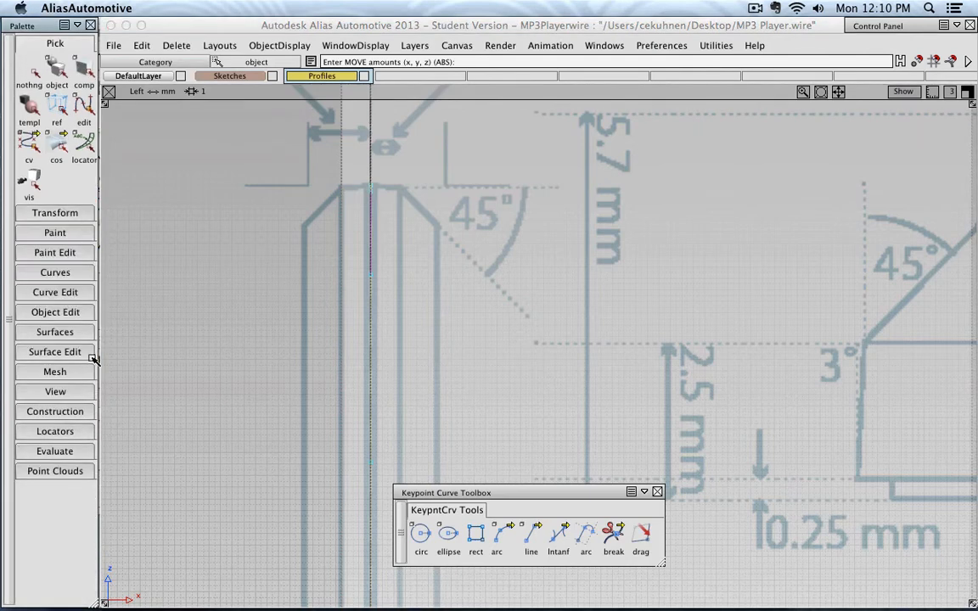
{"action": "left_click", "coordinate": [78, 411]}
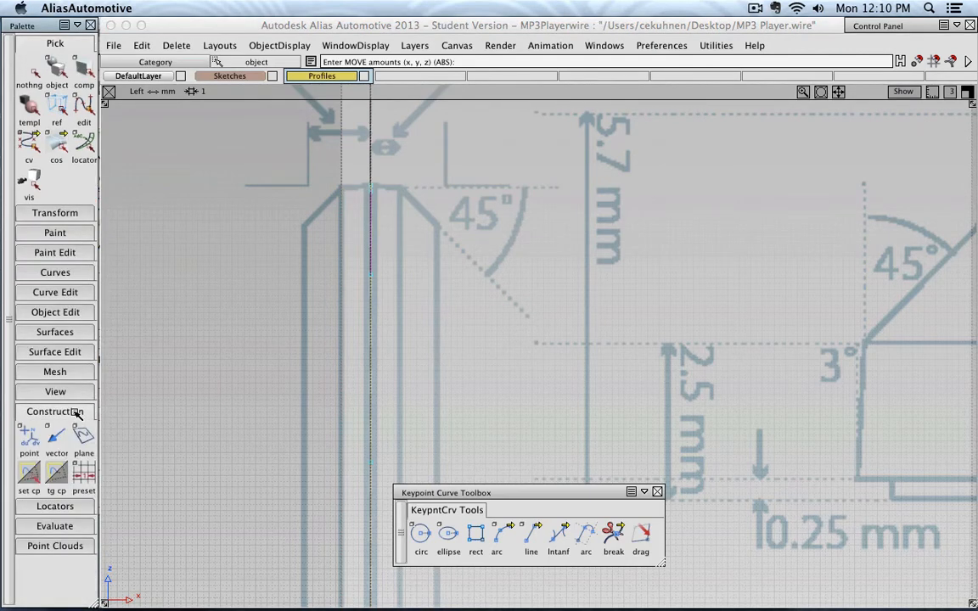
{"action": "double_click", "coordinate": [85, 472]}
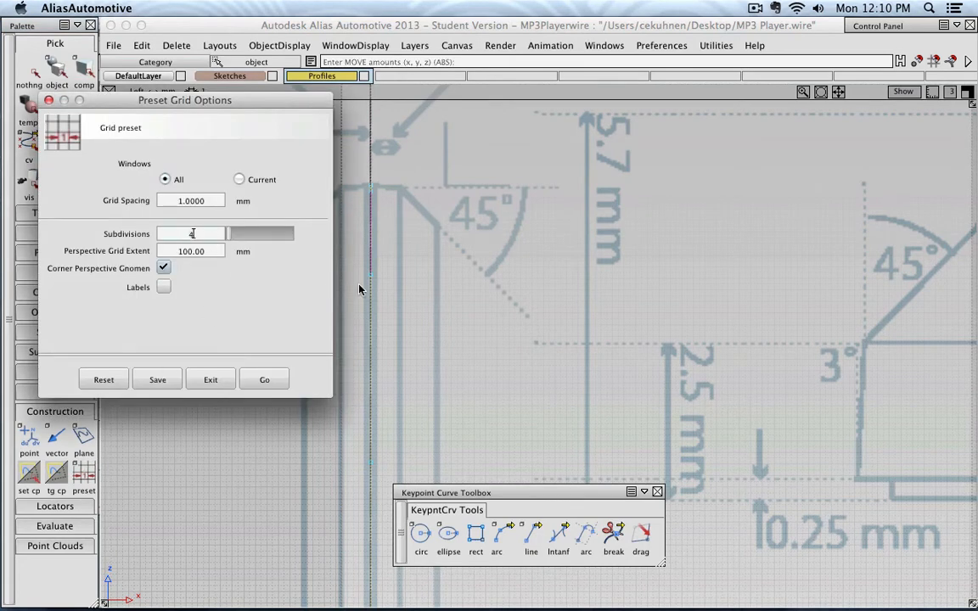
{"action": "left_click", "coordinate": [267, 379]}
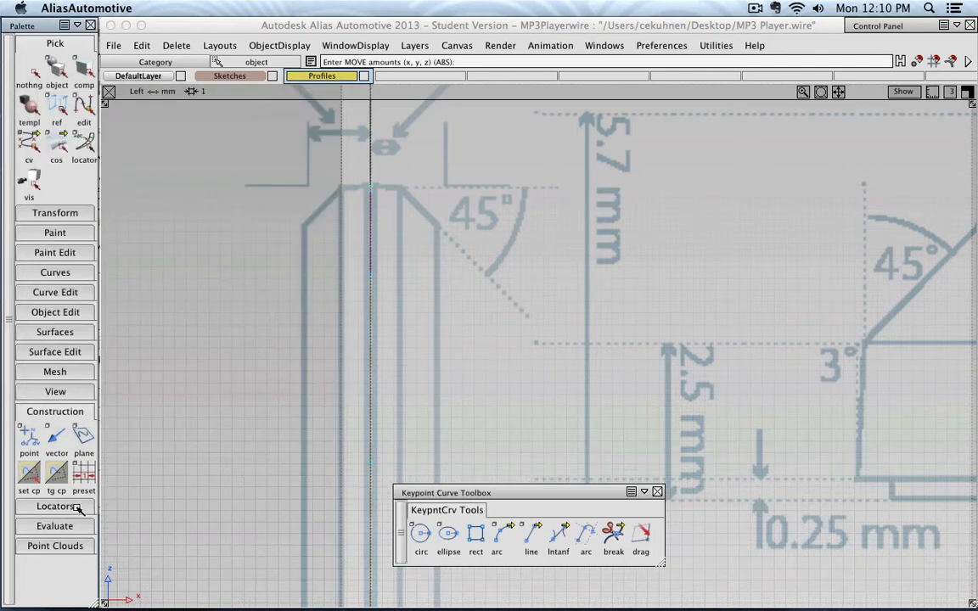
{"action": "double_click", "coordinate": [84, 472]}
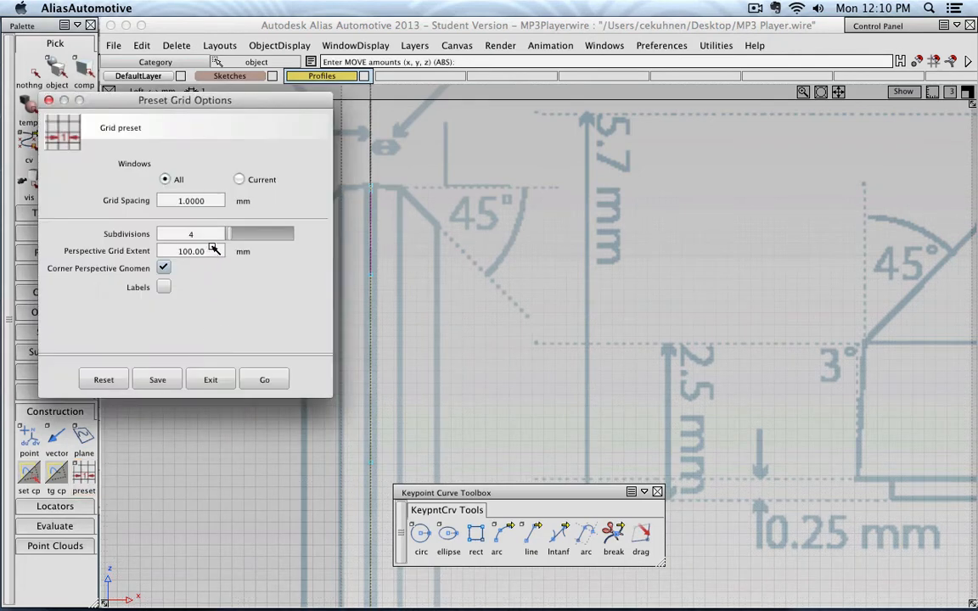
{"action": "double_click", "coordinate": [191, 232]}
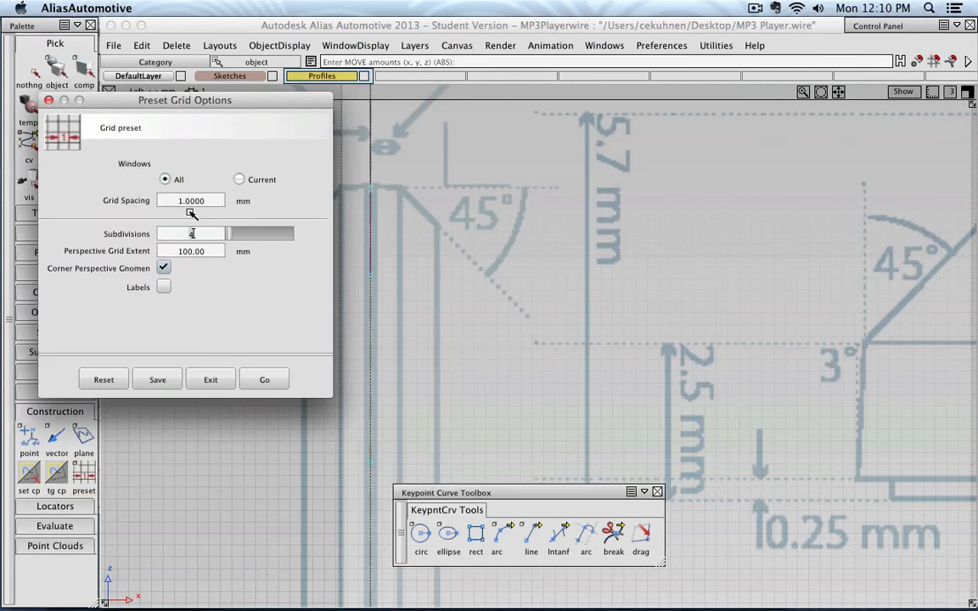
{"action": "left_click", "coordinate": [211, 382]}
Move the selected profile curves 0.25 mm along positive X from the centre axis, snapping to one grid subdivision.
{"action": "right_click_drag", "start_coordinate": [411, 311], "coordinate": [553, 309], "text": "alt+shift"}
{"action": "middle_click_drag", "start_coordinate": [295, 227], "coordinate": [666, 437], "text": "alt+shift"}
{"action": "middle_click_drag", "start_coordinate": [486, 312], "coordinate": [527, 418], "text": "alt+shift"}
{"action": "middle_click_drag", "start_coordinate": [558, 248], "coordinate": [518, 305], "text": "alt+shift"}
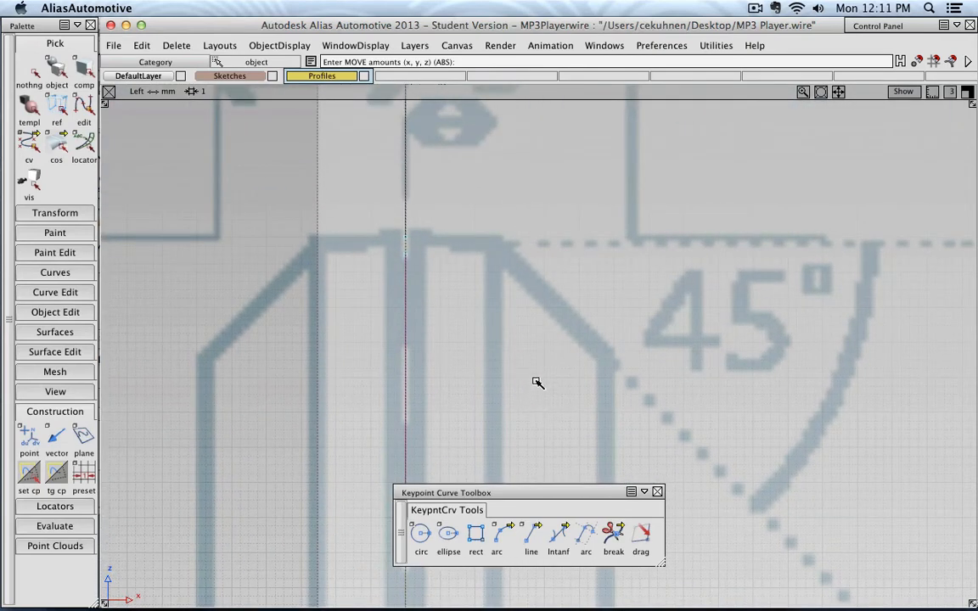
{"action": "left_click", "coordinate": [71, 214]}
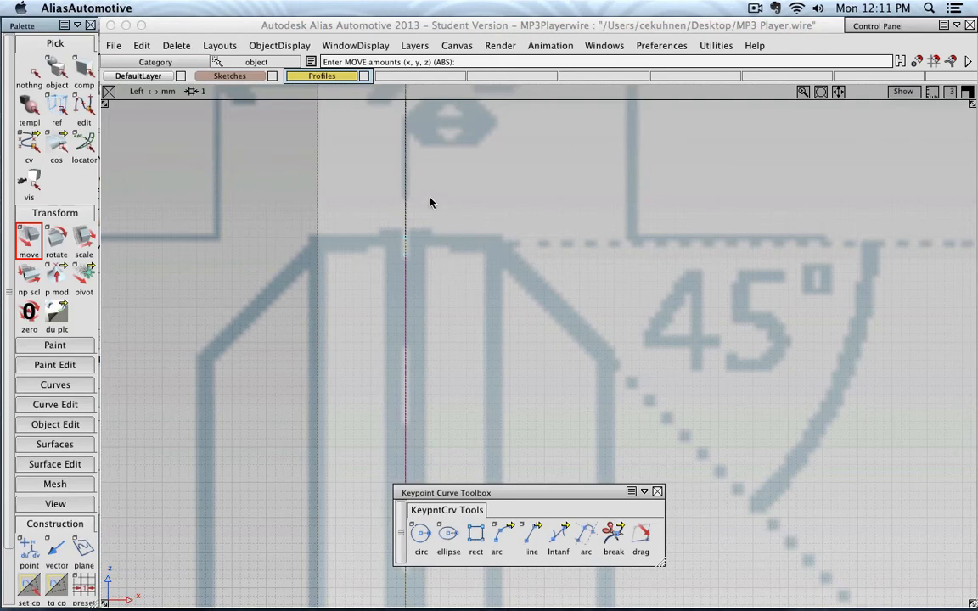
{"action": "mouse_move", "coordinate": [431, 199]}
{"action": "middle_mouse_down"}
{"action": "mouse_move", "coordinate": [450, 201]}
{"action": "mouse_move", "coordinate": [407, 207]}
{"action": "mouse_move", "coordinate": [448, 205]}
{"action": "mouse_move", "coordinate": [418, 210]}
{"action": "middle_mouse_up"}
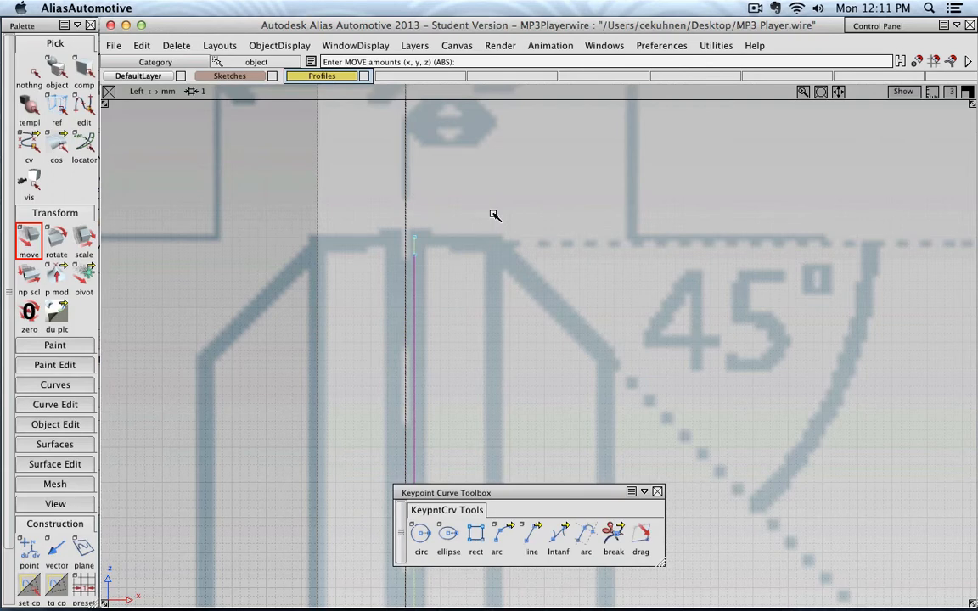
Set the preset grid's subdivisions to 1 for all windows.
{"action": "double_click", "coordinate": [83, 582]}
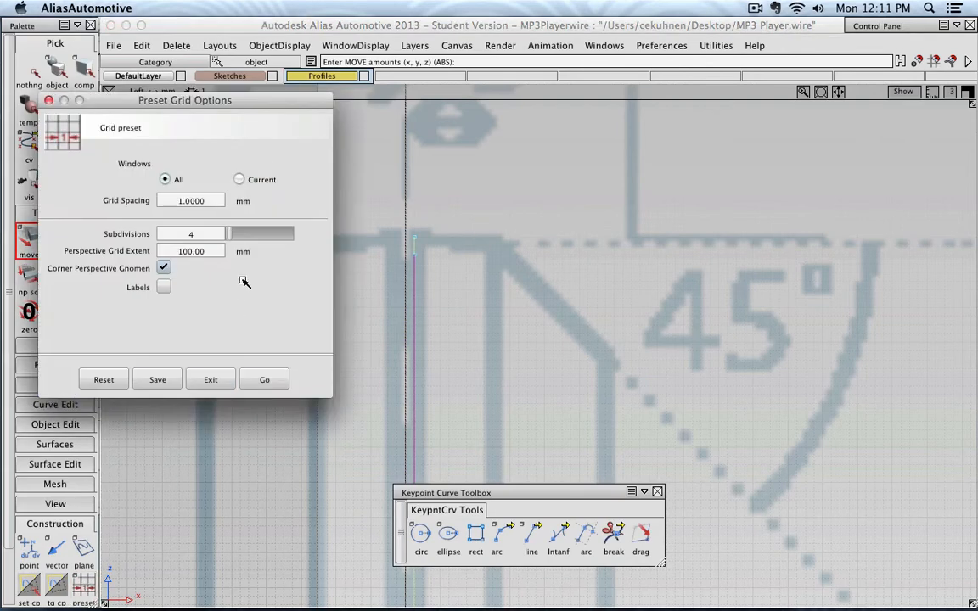
{"action": "left_click_drag", "start_coordinate": [202, 234], "coordinate": [177, 234]}
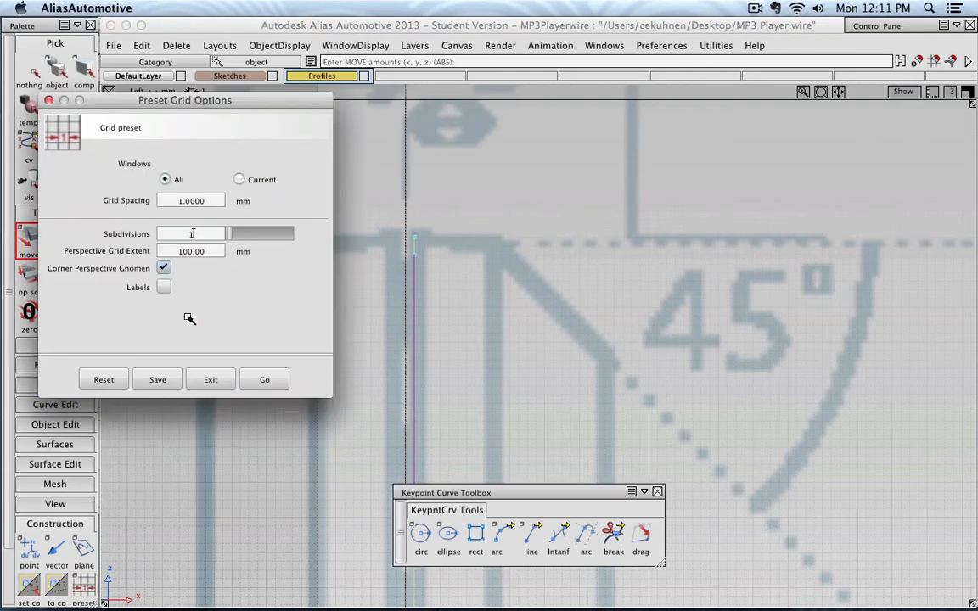
{"action": "left_click", "coordinate": [275, 383]}
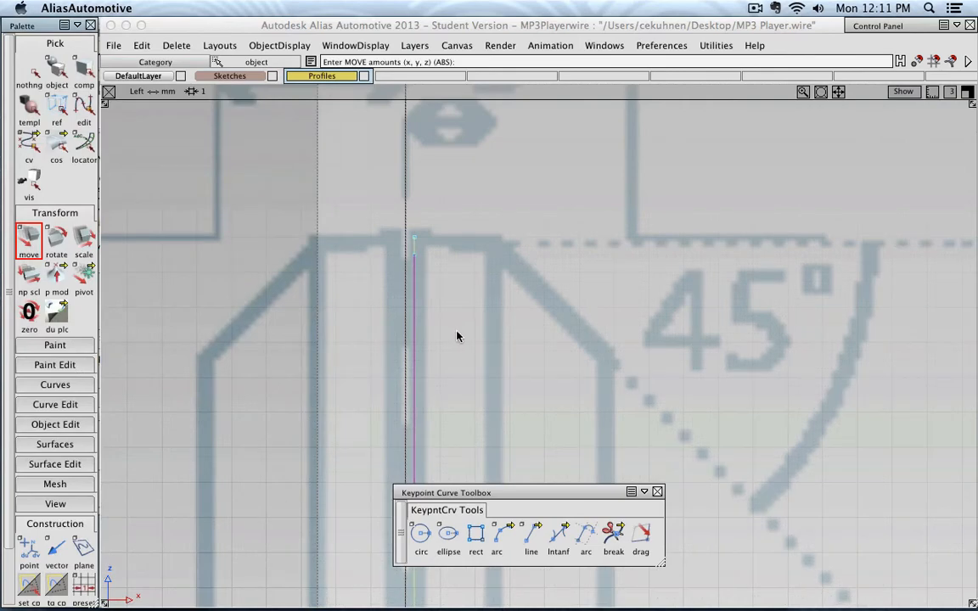
{"action": "scroll", "coordinate": [457, 337], "scroll_direction": "down", "scroll_amount": 6}
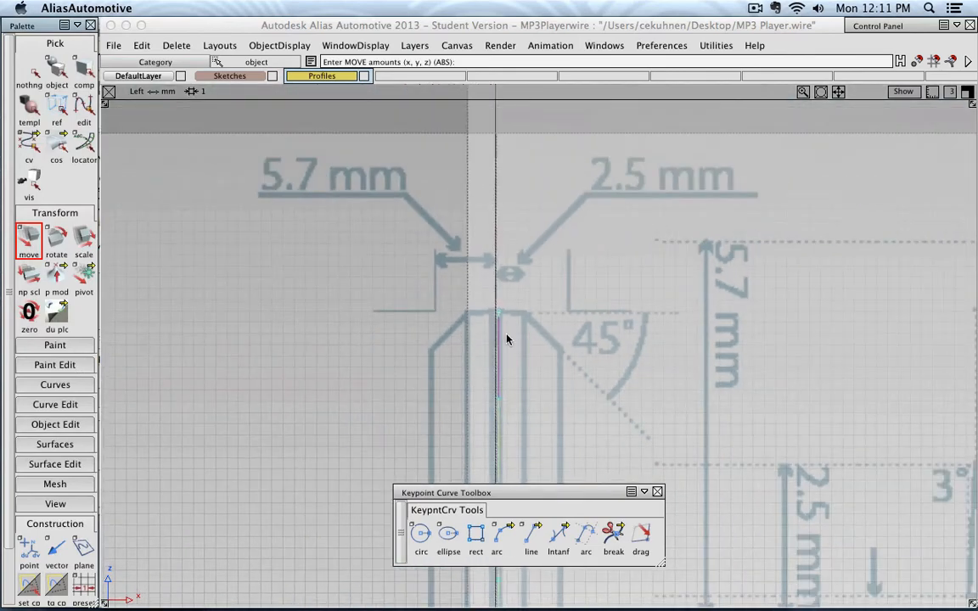
{"action": "scroll", "coordinate": [519, 336], "scroll_direction": "up", "scroll_amount": 2}
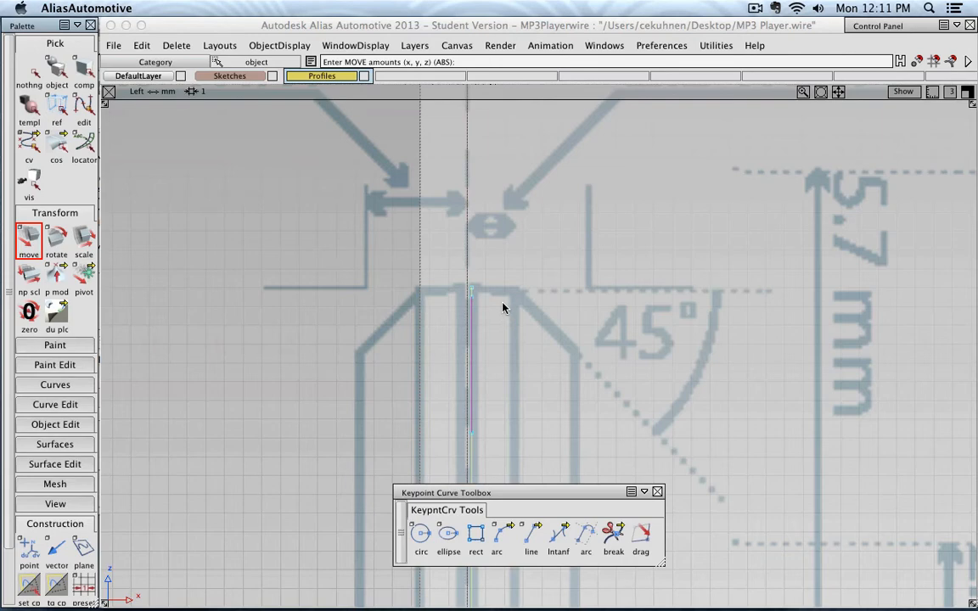
Clear the selection and, in the Front view, pick the profile's left side, top and right side curves without the corner fillets.
{"action": "left_click", "coordinate": [30, 70]}
{"action": "left_click", "coordinate": [220, 45]}
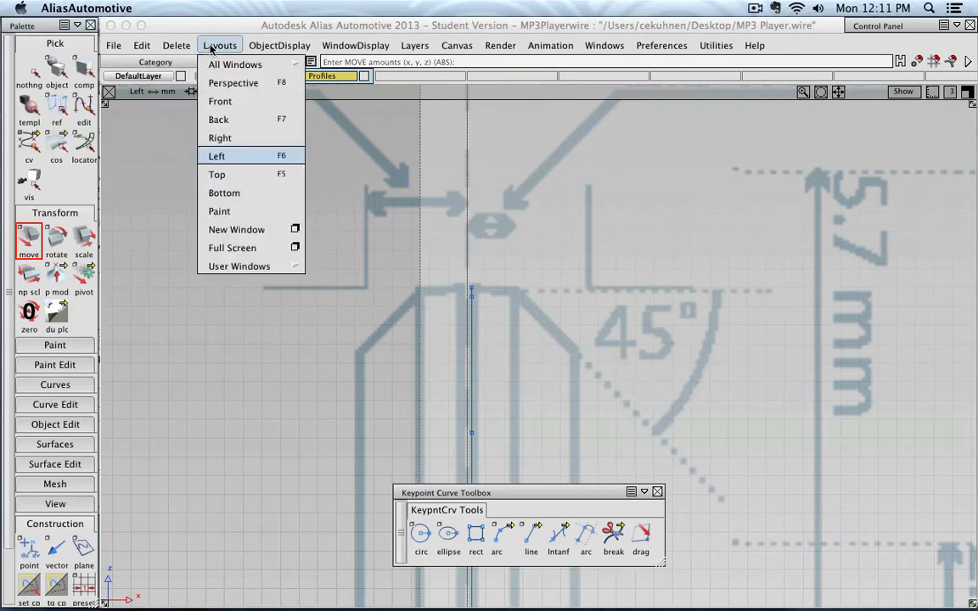
{"action": "left_click", "coordinate": [219, 101]}
{"action": "right_click_drag", "start_coordinate": [371, 138], "coordinate": [297, 295], "text": "alt+shift"}
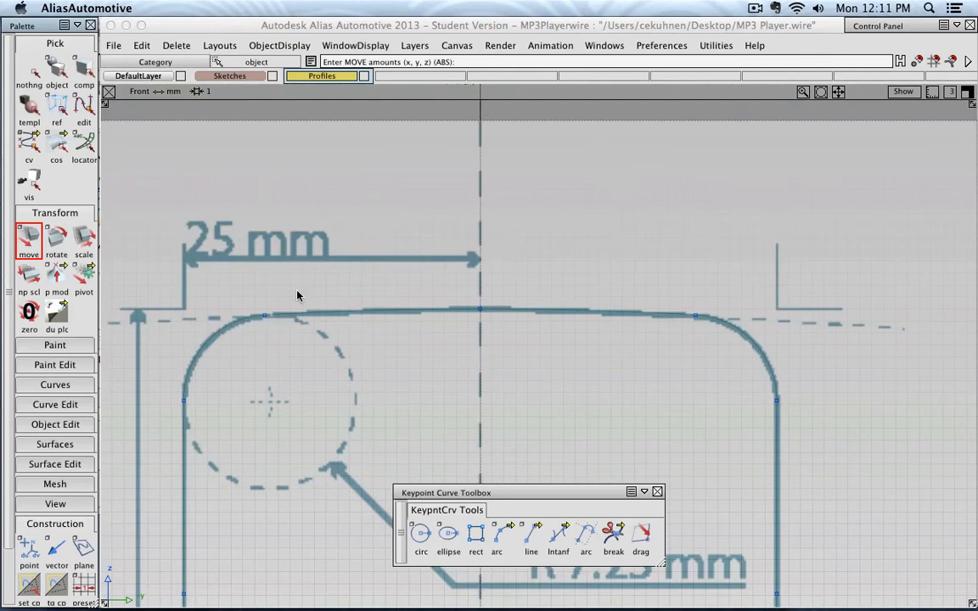
{"action": "left_click", "coordinate": [184, 439]}
{"action": "left_click", "coordinate": [435, 308]}
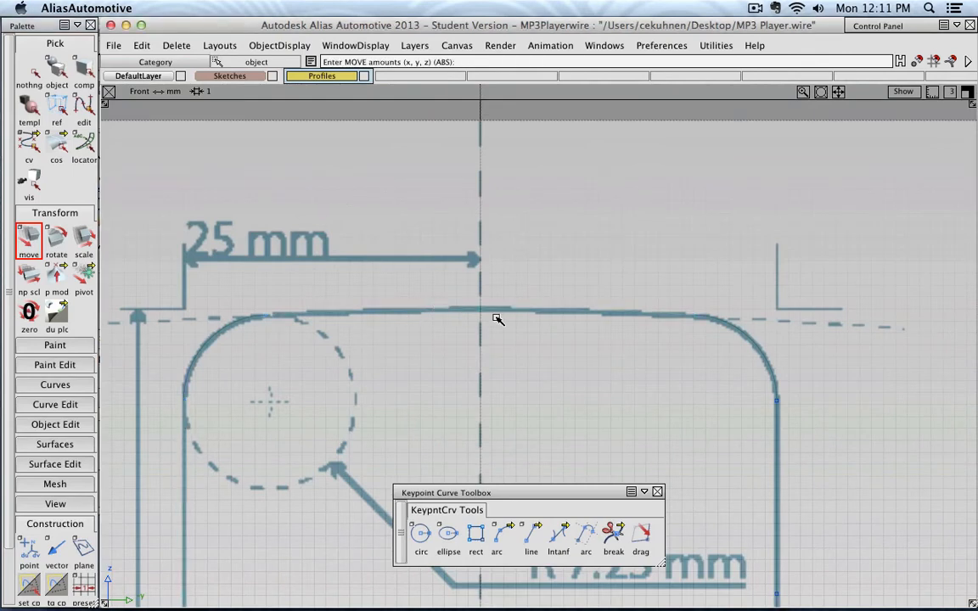
{"action": "left_click", "coordinate": [777, 426]}
Move the picked profile curves back onto the centre axis in the Left view.
{"action": "left_click", "coordinate": [219, 45]}
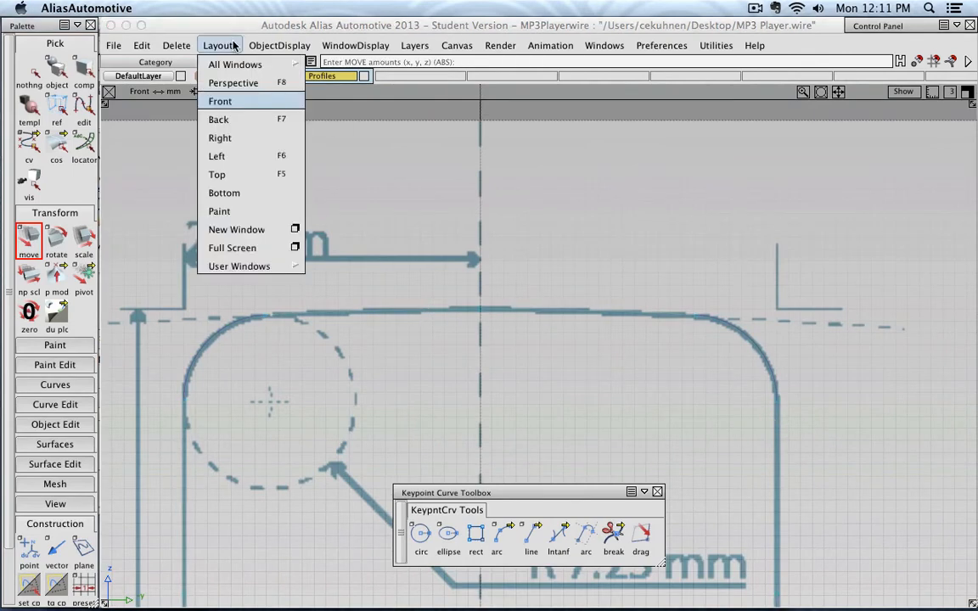
{"action": "left_click", "coordinate": [217, 156]}
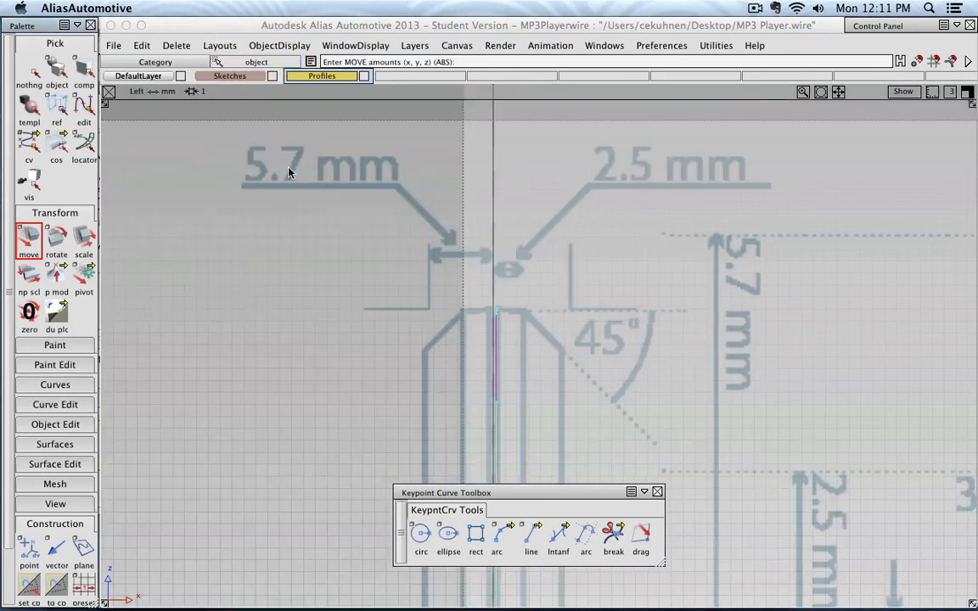
{"action": "scroll", "coordinate": [462, 265], "scroll_direction": "up", "scroll_amount": 6}
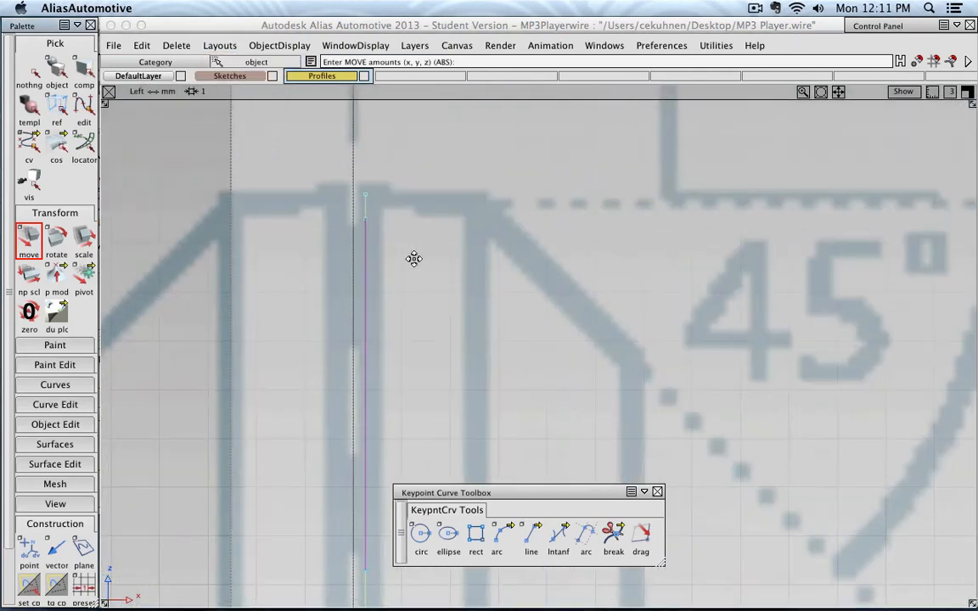
{"action": "middle_click_drag", "start_coordinate": [413, 259], "coordinate": [496, 257], "text": "alt+shift"}
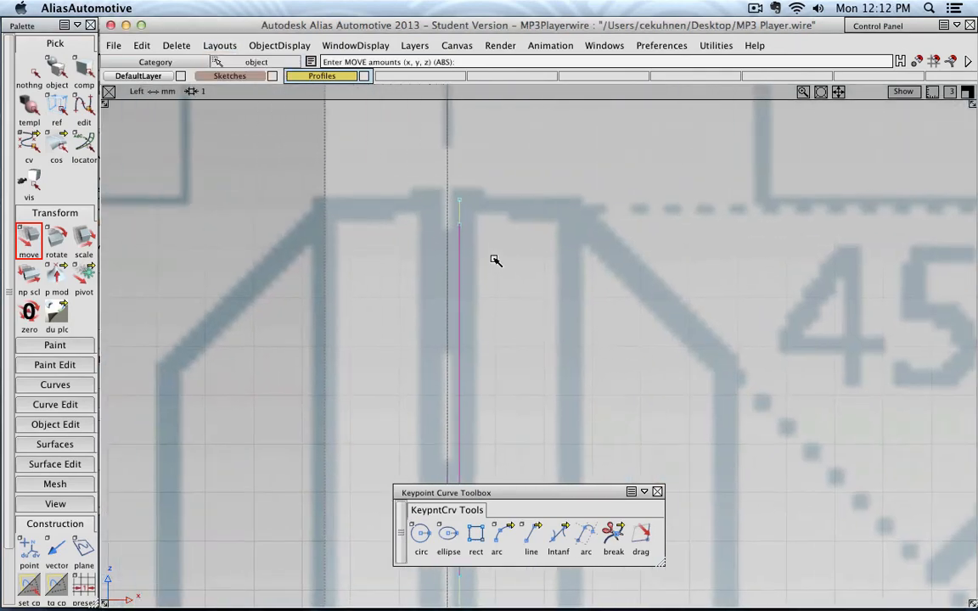
{"action": "left_click", "coordinate": [30, 232]}
{"action": "middle_click_drag", "start_coordinate": [541, 253], "coordinate": [448, 253]}
Set the Move type to Local and move the picked curves by 0.25, 0, 0.
{"action": "double_click", "coordinate": [32, 238]}
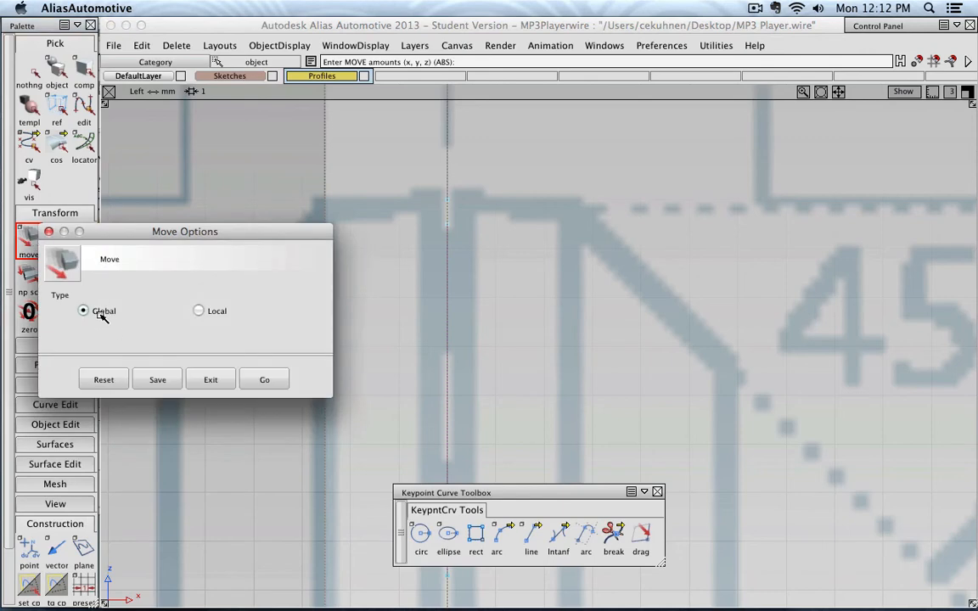
{"action": "left_click", "coordinate": [211, 315]}
{"action": "left_click", "coordinate": [265, 379]}
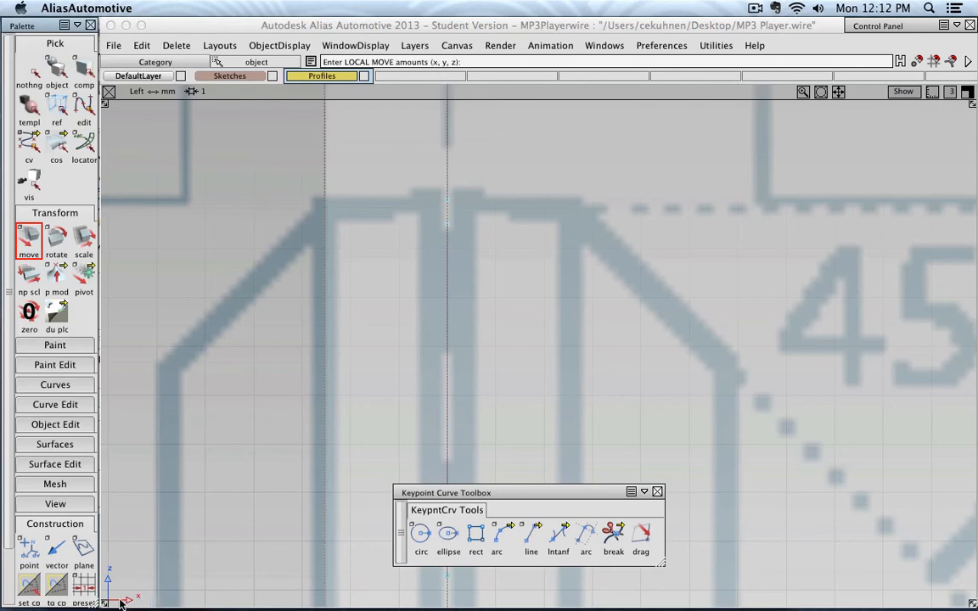
{"action": "left_click", "coordinate": [488, 61]}
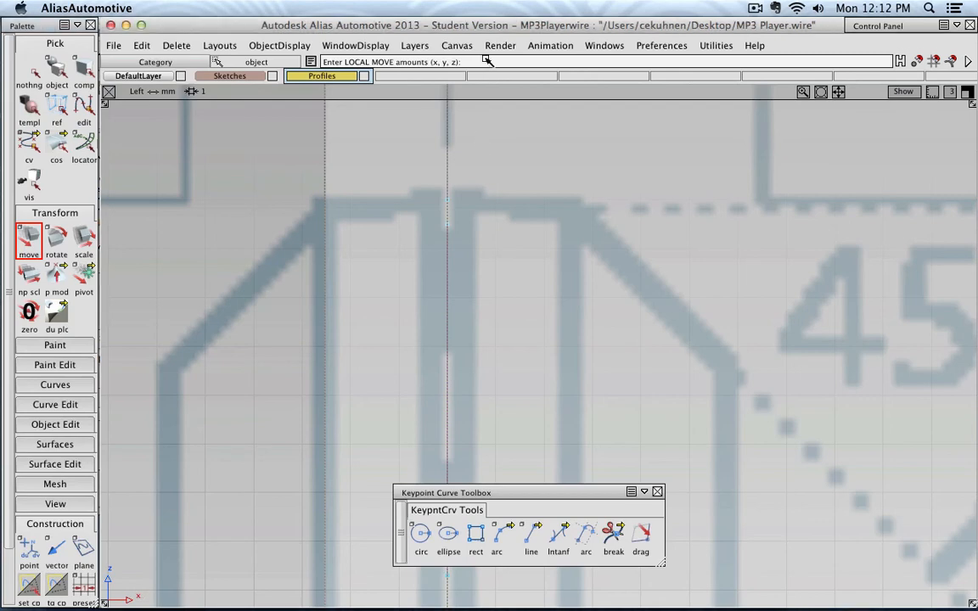
{"action": "type", "text": "0.25, 0, 0"}
{"action": "key", "text": "Return"}
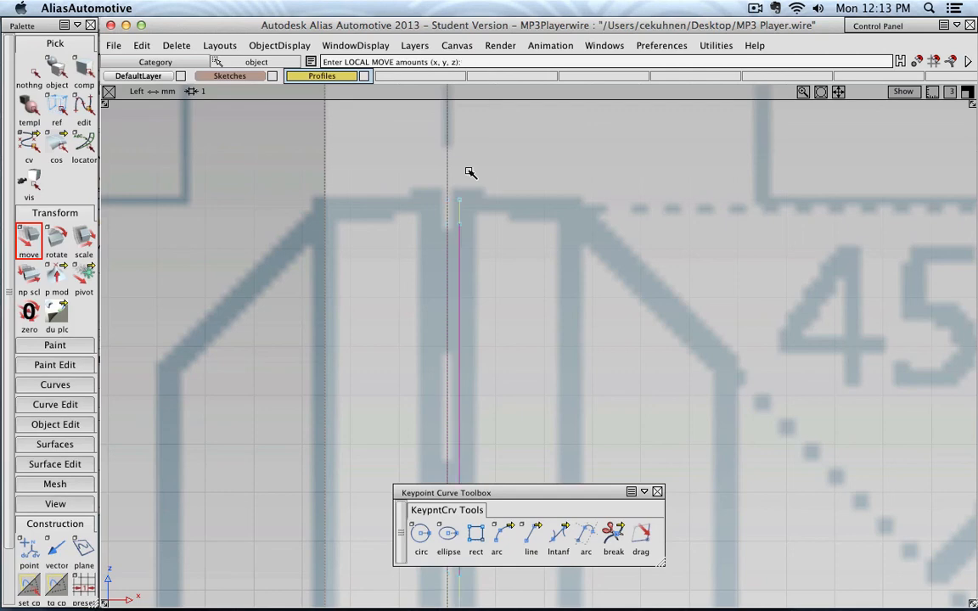
{"action": "scroll", "coordinate": [505, 207], "scroll_direction": "down", "scroll_amount": 5}
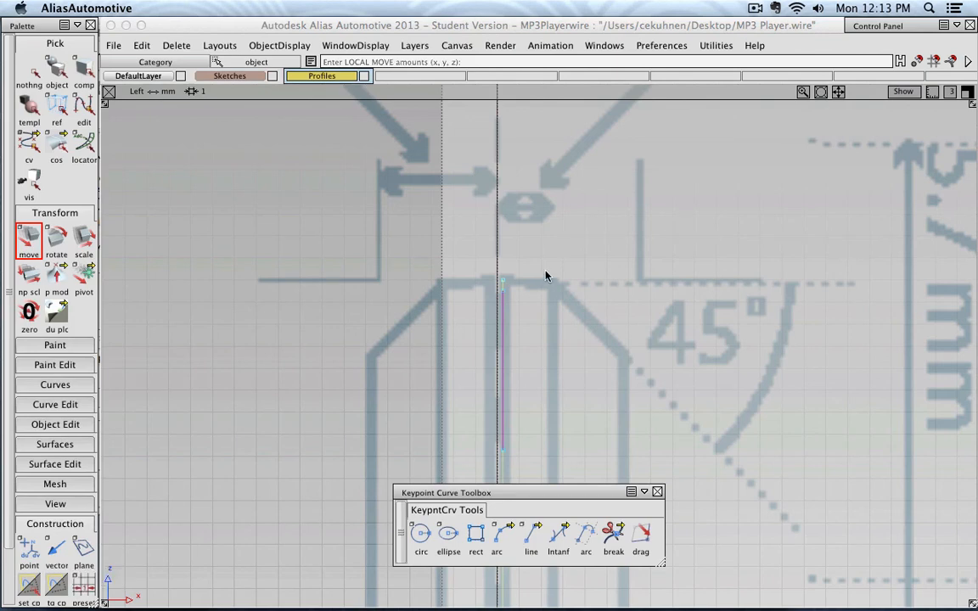
{"action": "scroll", "coordinate": [585, 321], "scroll_direction": "down", "scroll_amount": 3}
{"action": "mouse_move", "coordinate": [625, 360]}
{"action": "middle_mouse_down", "text": "alt+shift"}
{"action": "mouse_move", "coordinate": [557, 266]}
{"action": "mouse_move", "coordinate": [473, 250]}
{"action": "mouse_move", "coordinate": [456, 296]}
{"action": "middle_mouse_up", "text": "alt+shift"}
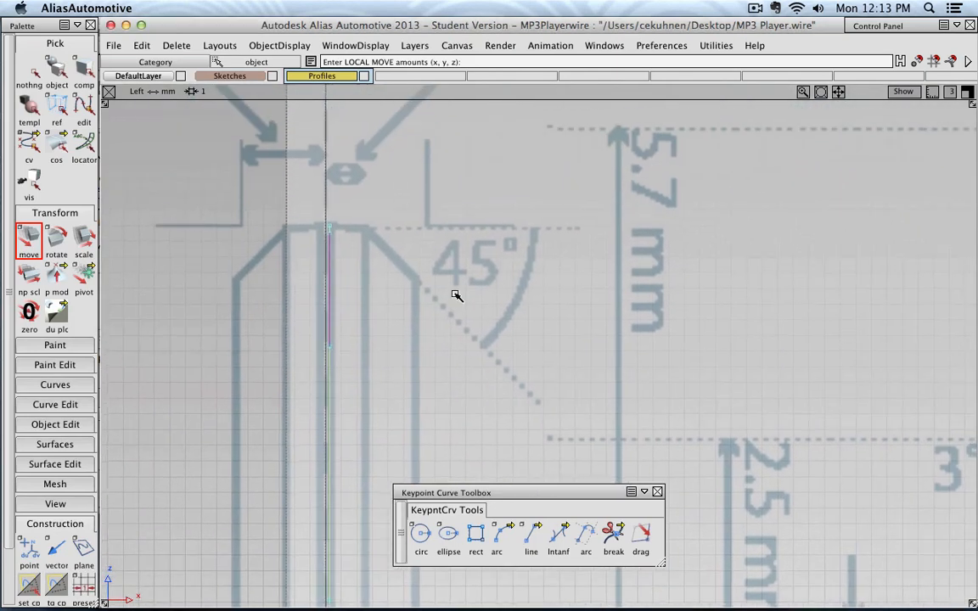
{"action": "key", "text": "shift+alt"}
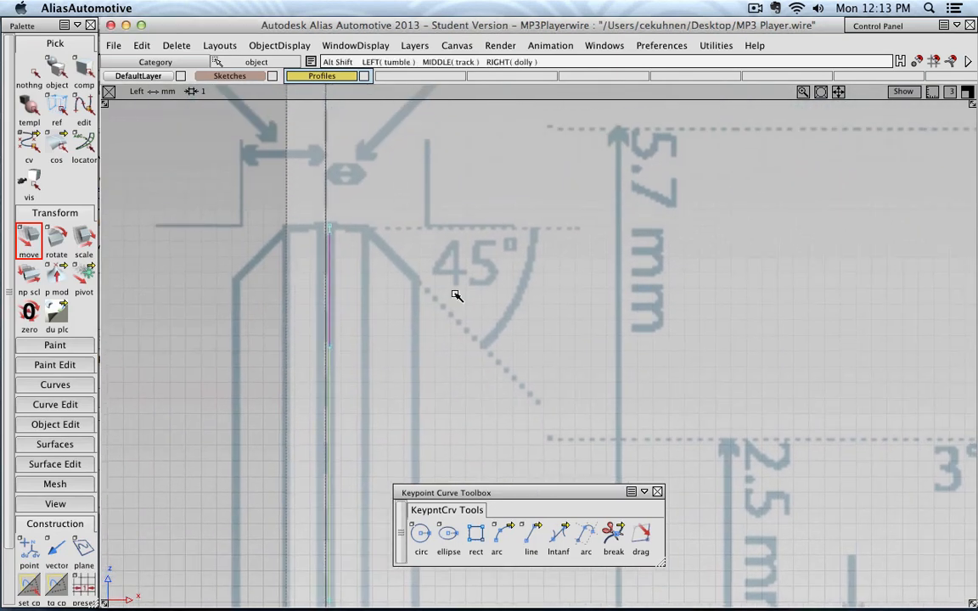